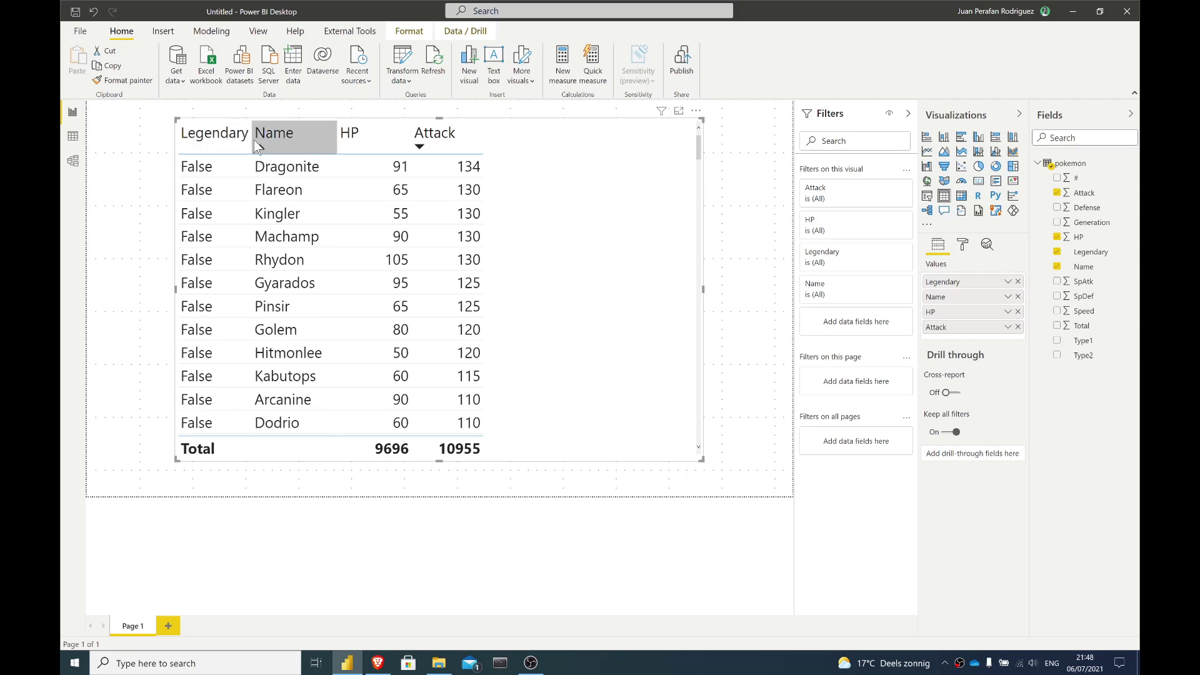
- Widen the Legendary, Name, HP and Attack columns of the Pokemon table by dragging their header borders
{"action": "left_click_drag", "start_coordinate": [252, 142], "coordinate": [270, 143]}
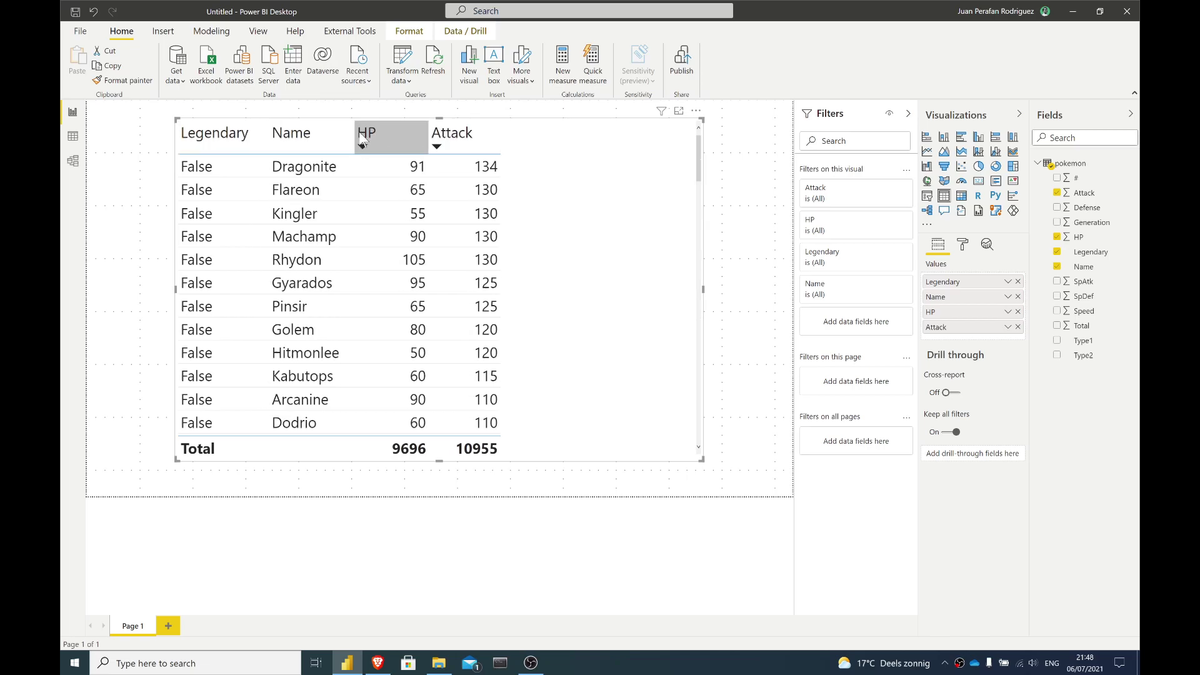
{"action": "left_click_drag", "start_coordinate": [355, 134], "coordinate": [463, 134]}
{"action": "left_click_drag", "start_coordinate": [535, 138], "coordinate": [550, 138]}
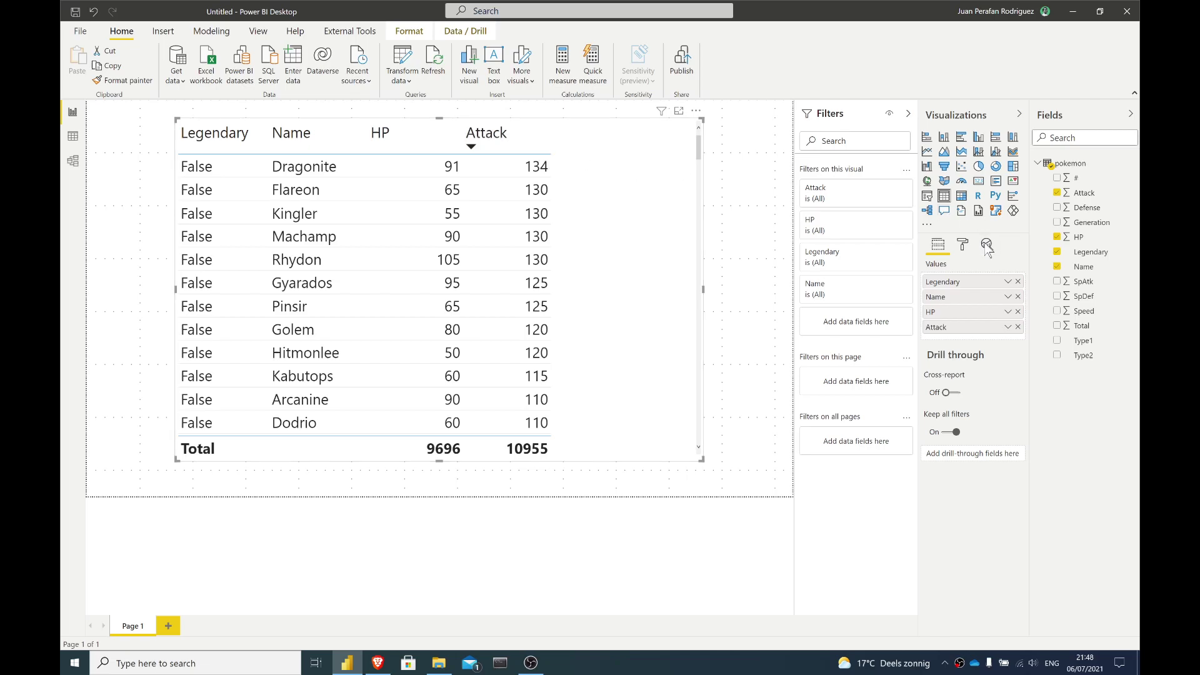
{"action": "left_click", "coordinate": [962, 245]}
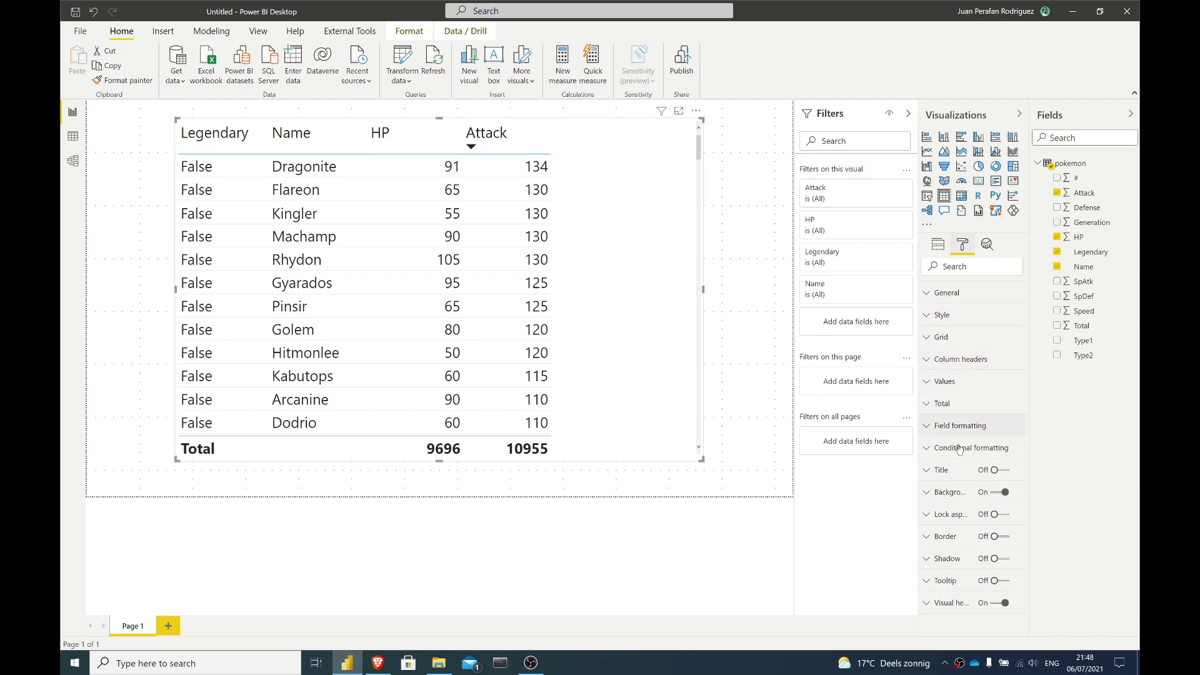
{"action": "left_click", "coordinate": [949, 358]}
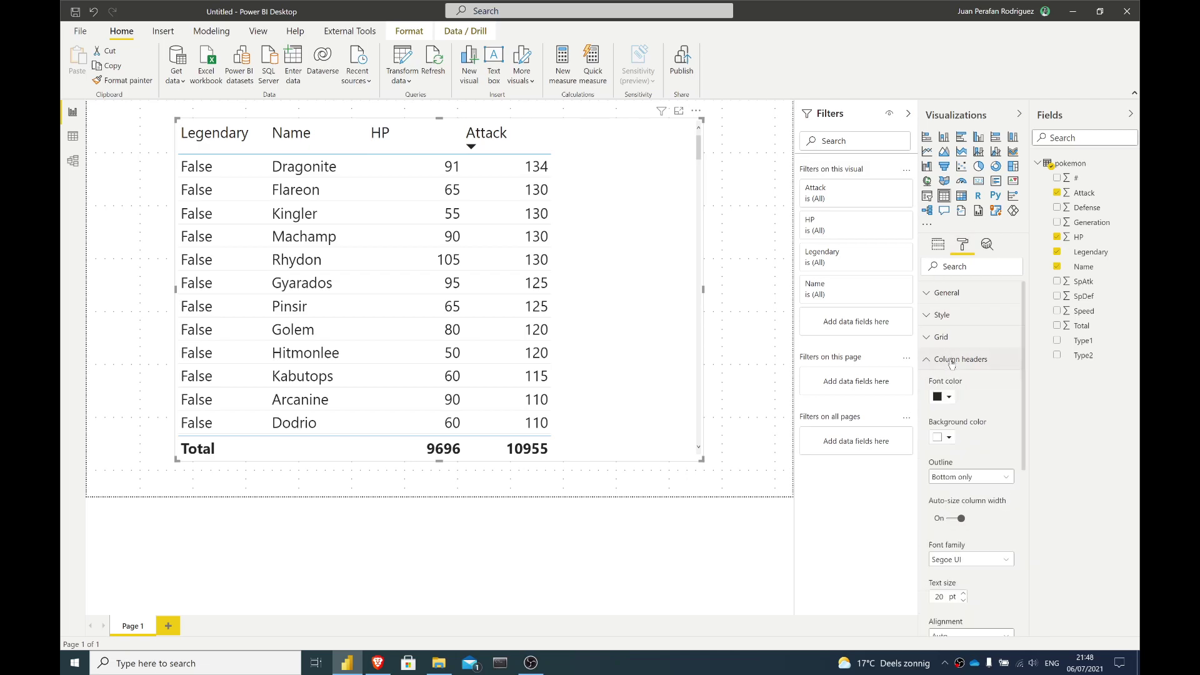
{"action": "scroll", "coordinate": [954, 383], "scroll_direction": "down", "scroll_amount": 3}
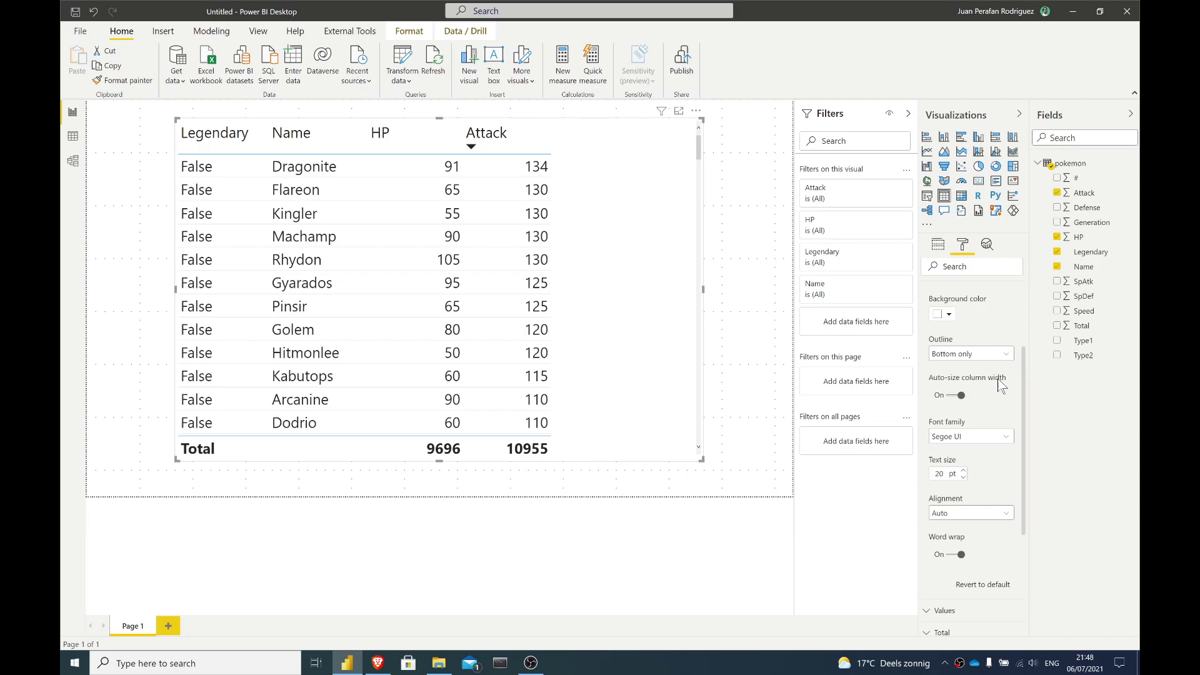
{"action": "left_click", "coordinate": [939, 246]}
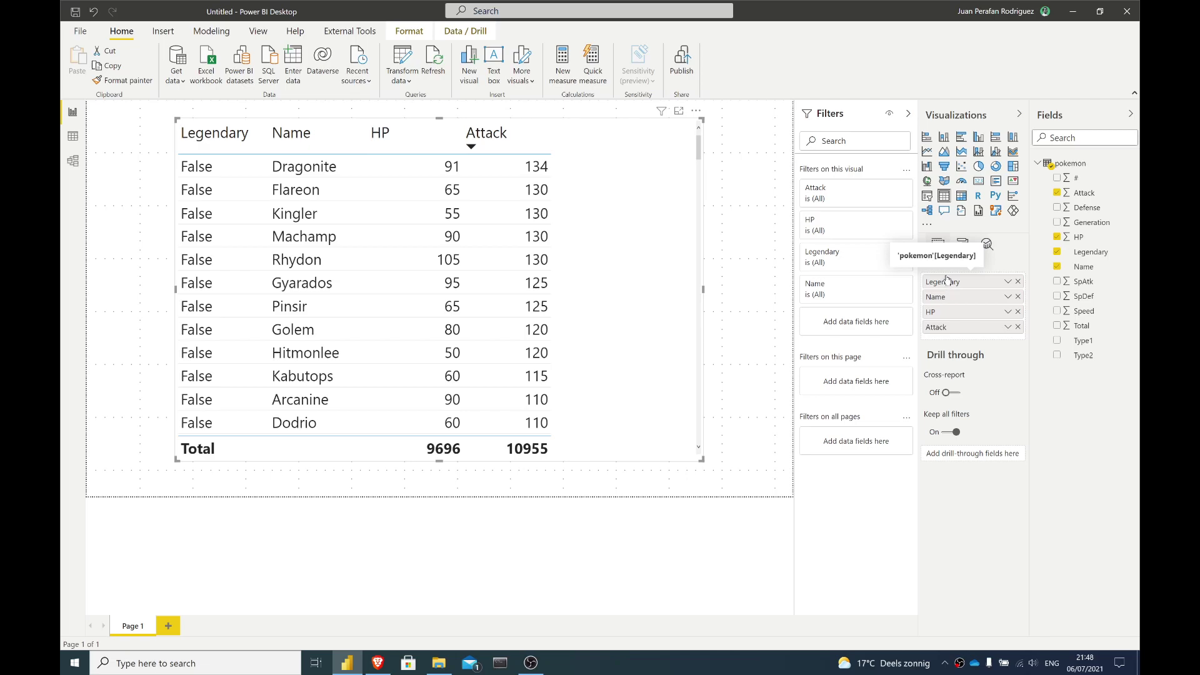
- Copy the Legendary field name and paste it as the new name for the Name and HP fields
{"action": "double_click", "coordinate": [955, 285]}
{"action": "key", "text": "ctrl+c"}
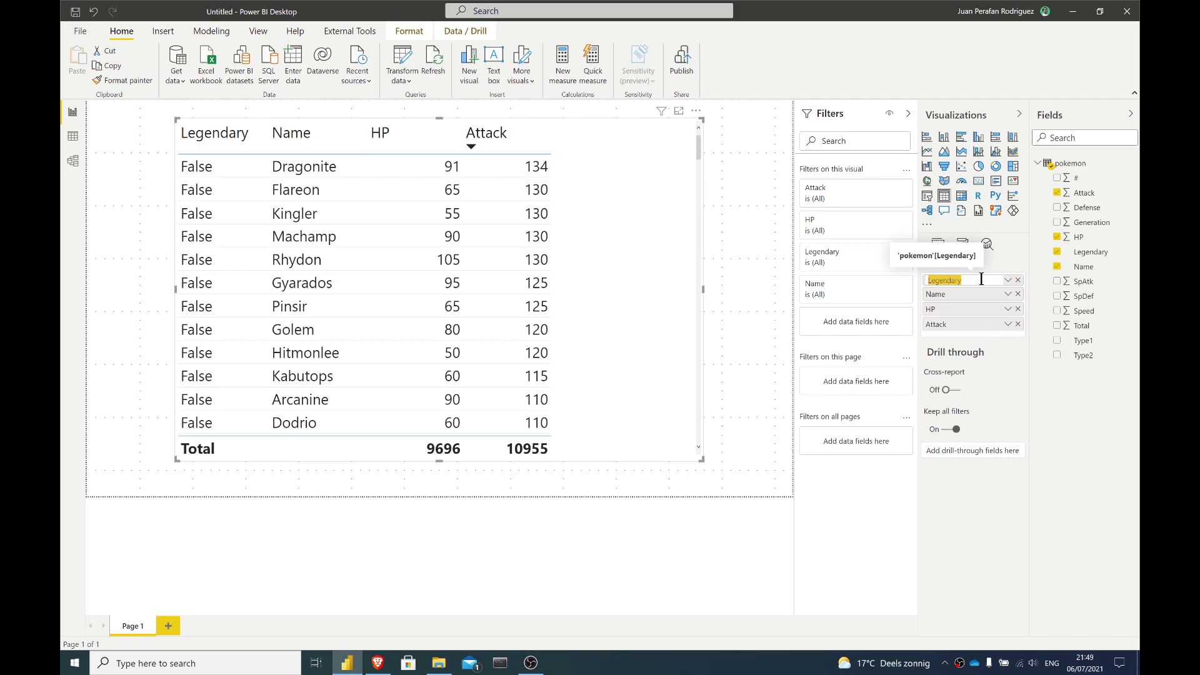
{"action": "left_click", "coordinate": [961, 295]}
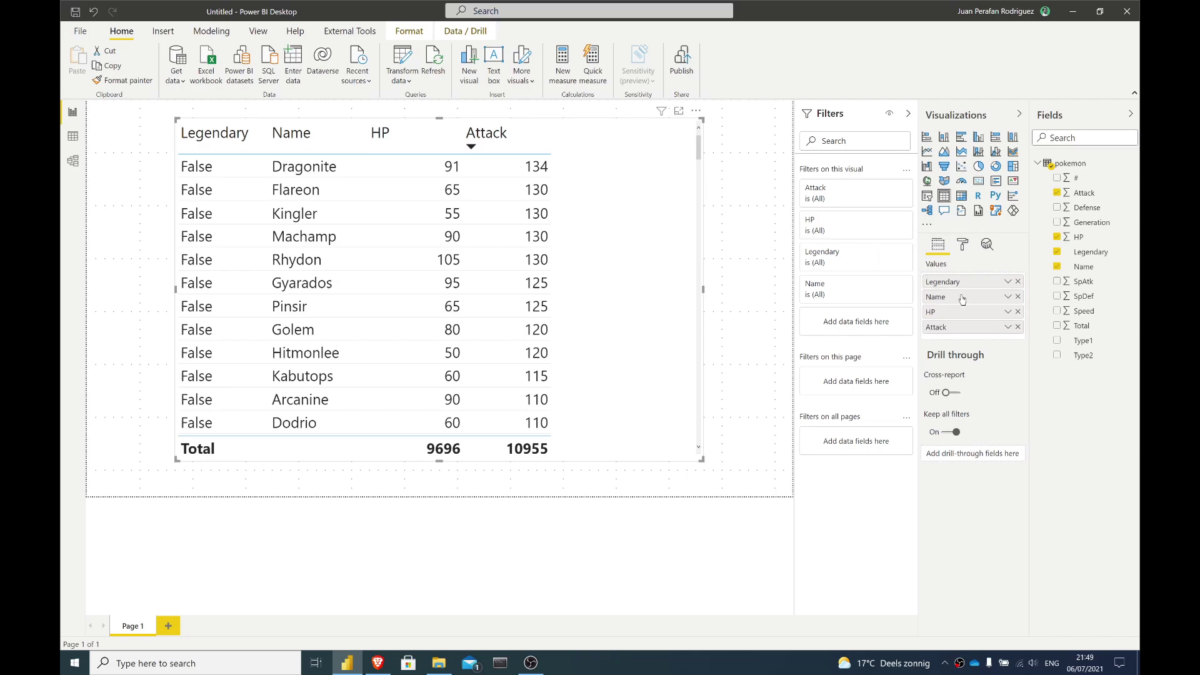
{"action": "double_click", "coordinate": [961, 295]}
{"action": "key", "text": "ctrl+v"}
{"action": "left_click", "coordinate": [952, 309]}
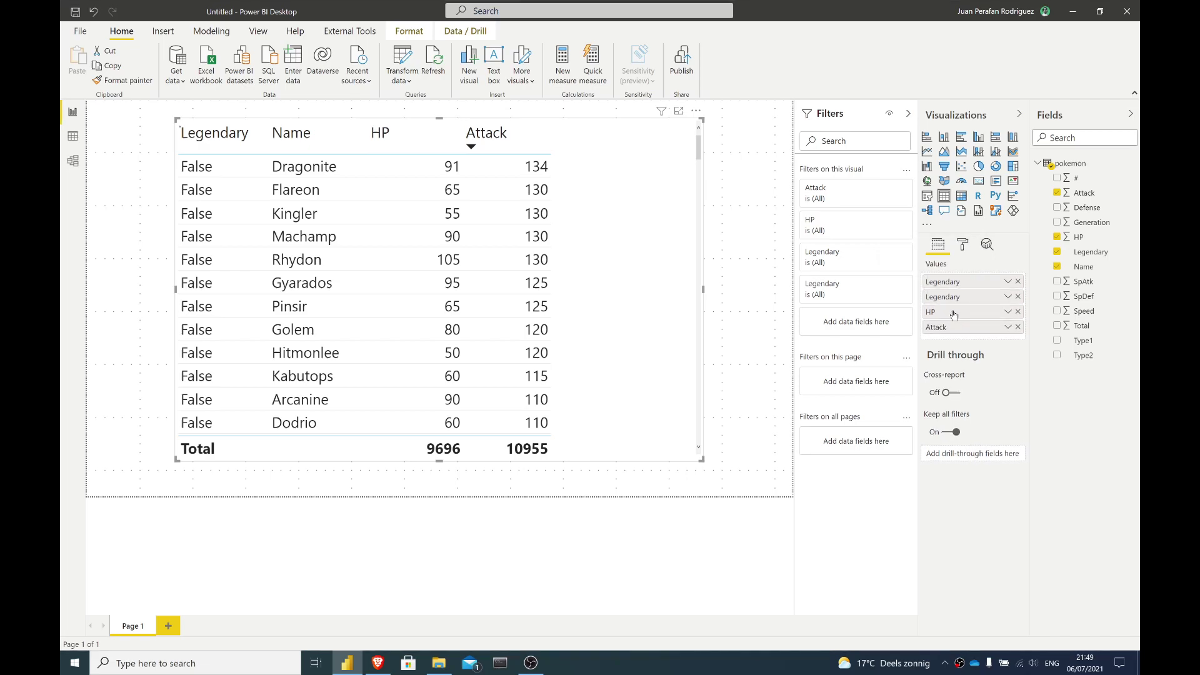
{"action": "double_click", "coordinate": [951, 309]}
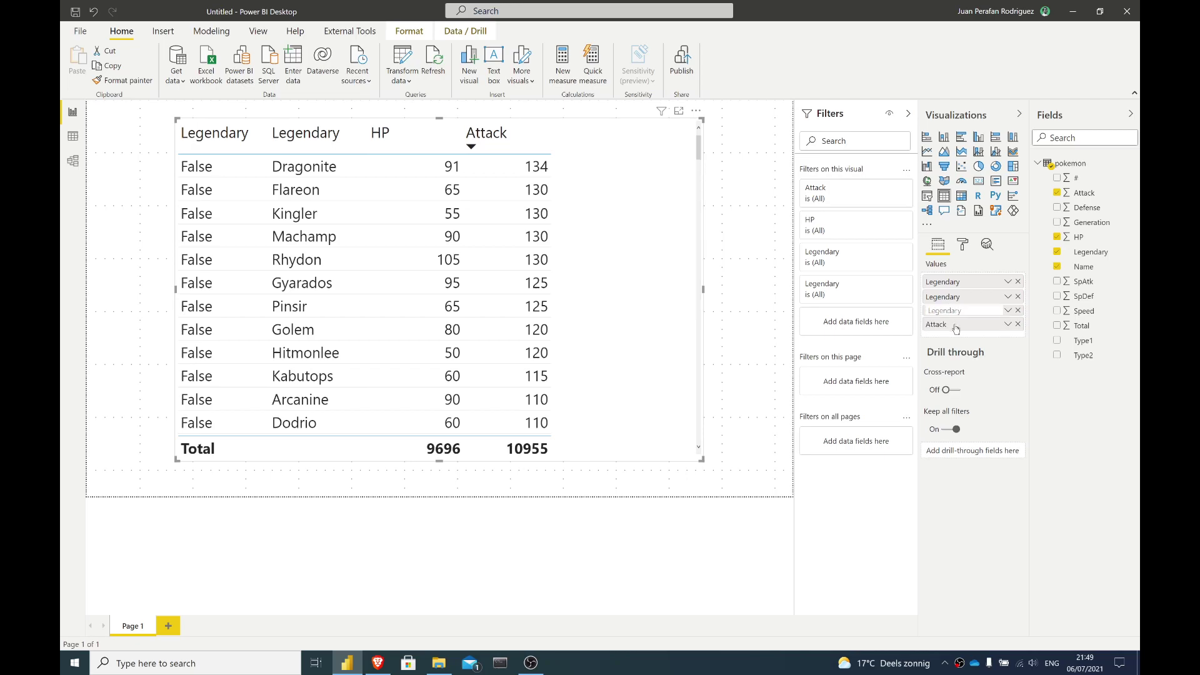
{"action": "key", "text": "ctrl+v"}
- Rename the Attack field to Legendary as well, so all four headers read Legendary
{"action": "double_click", "coordinate": [954, 325]}
{"action": "key", "text": "ctrl+v"}
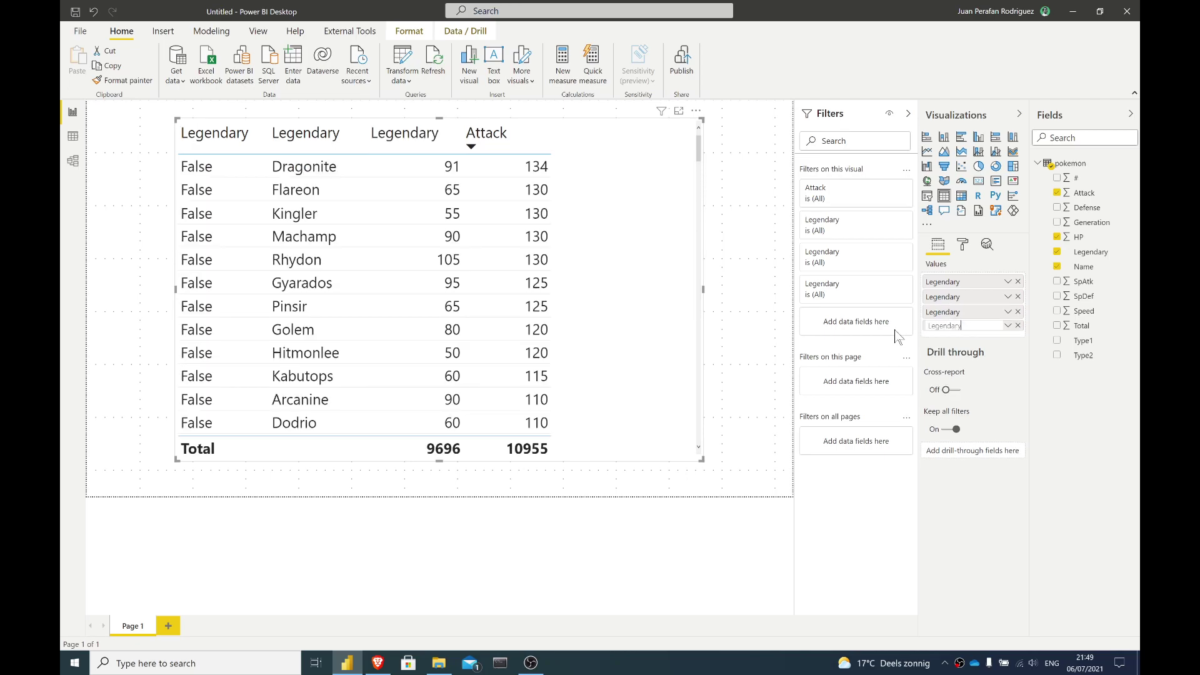
{"action": "left_click", "coordinate": [746, 286]}
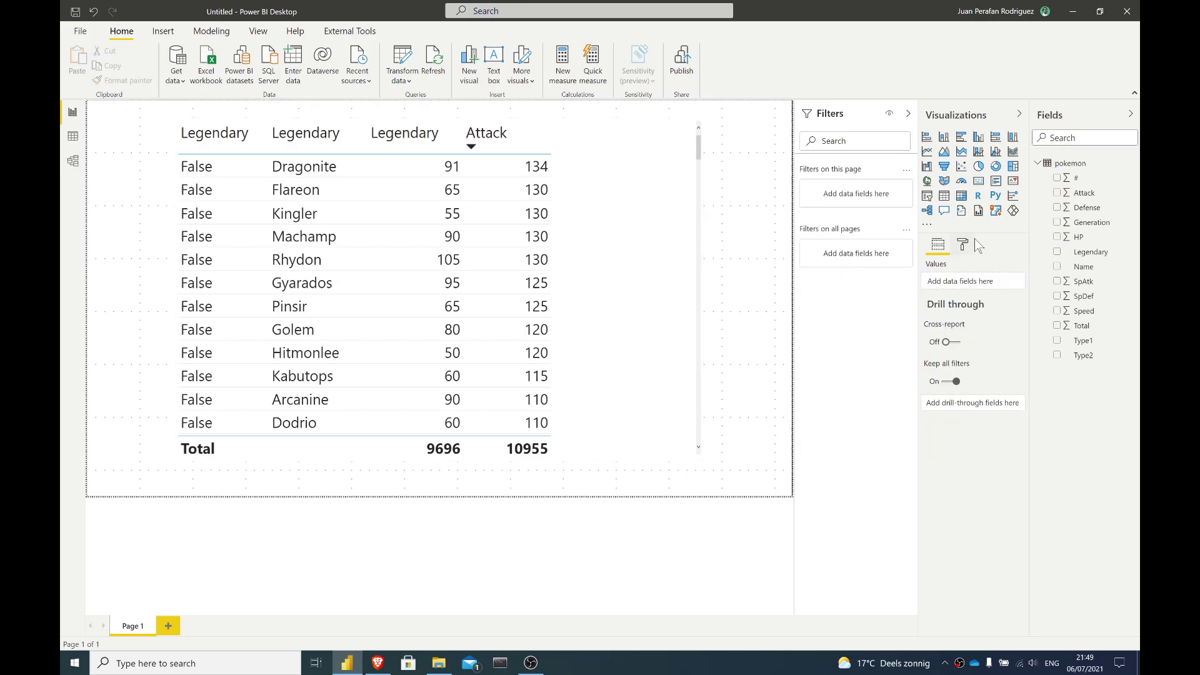
{"action": "left_click", "coordinate": [587, 203]}
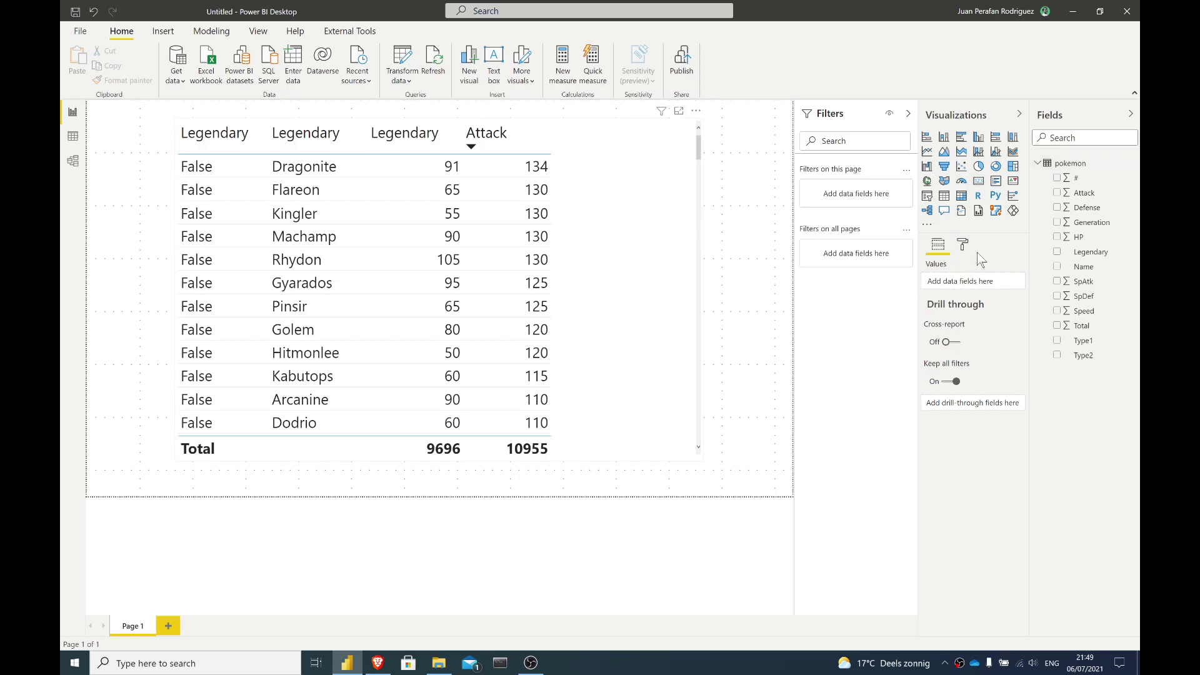
{"action": "double_click", "coordinate": [969, 329]}
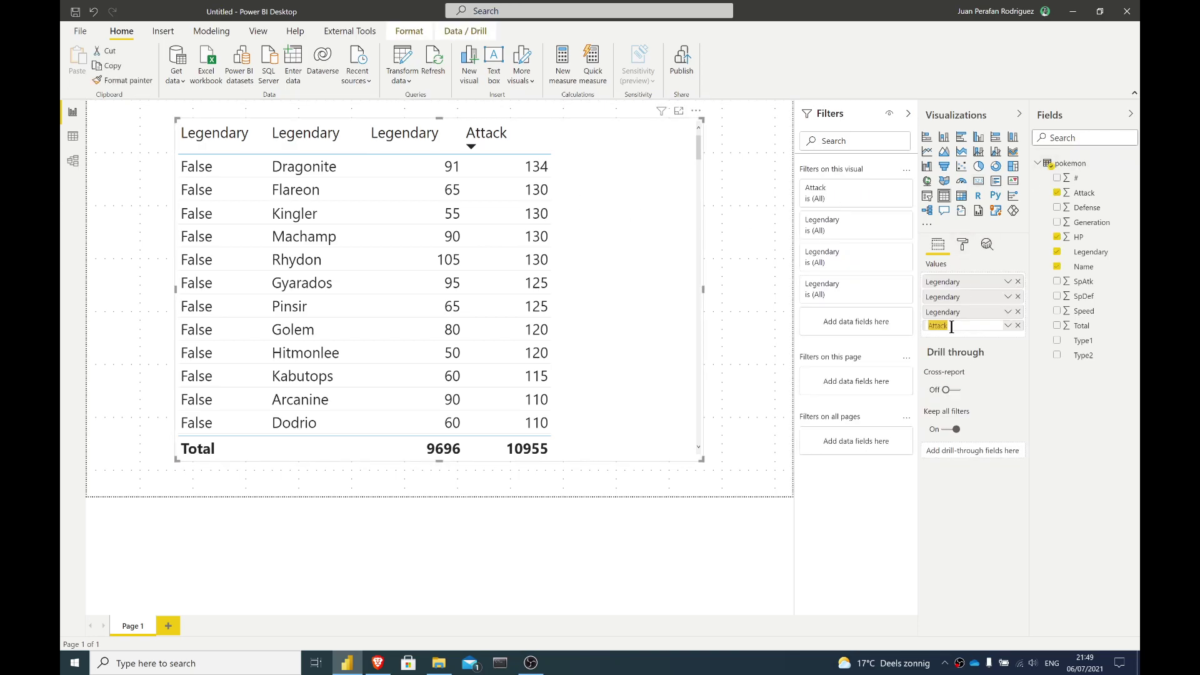
{"action": "type", "text": "Legendary"}
{"action": "key", "text": "Return"}
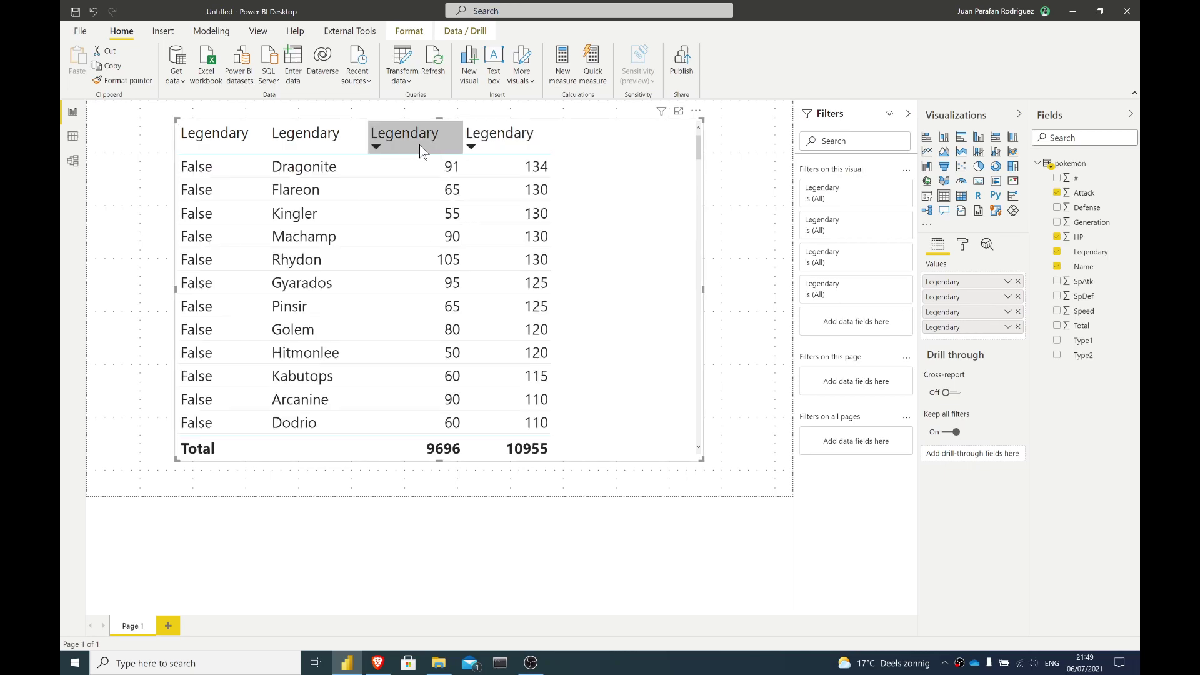
- Move the Pokemon names field to the top of Values and sort the table alphabetically by name
{"action": "left_click", "coordinate": [239, 140]}
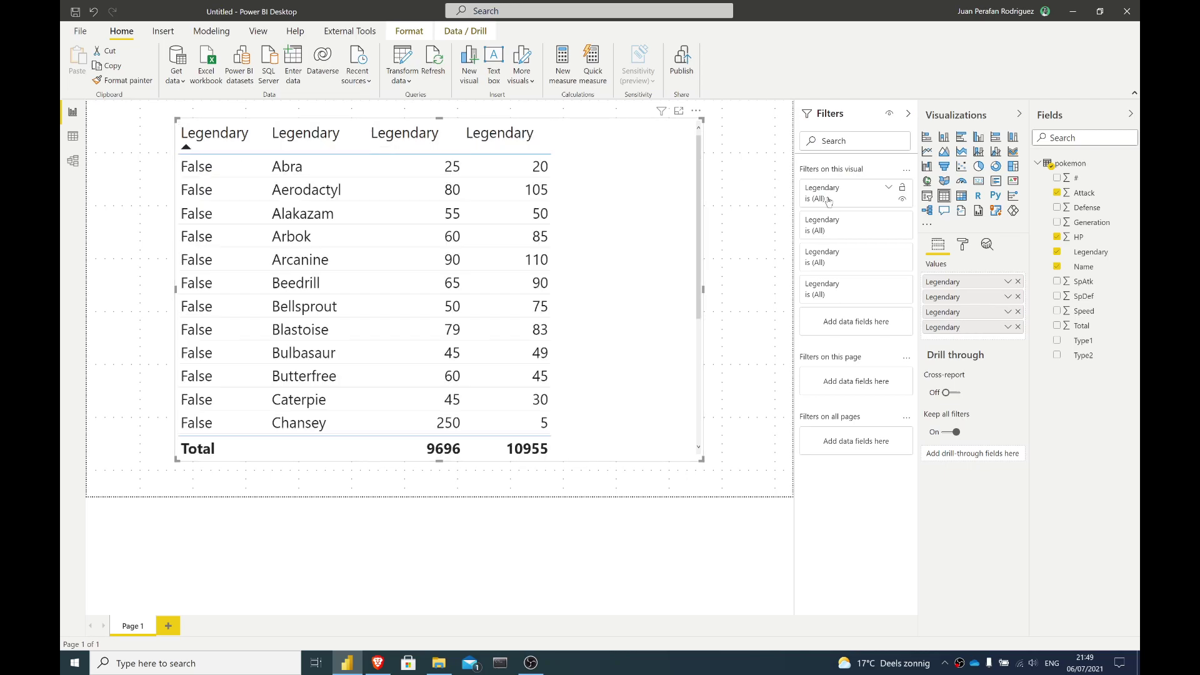
{"action": "mouse_move", "coordinate": [976, 298]}
{"action": "left_mouse_down"}
{"action": "mouse_move", "coordinate": [979, 269]}
{"action": "mouse_move", "coordinate": [978, 283]}
{"action": "left_mouse_up"}
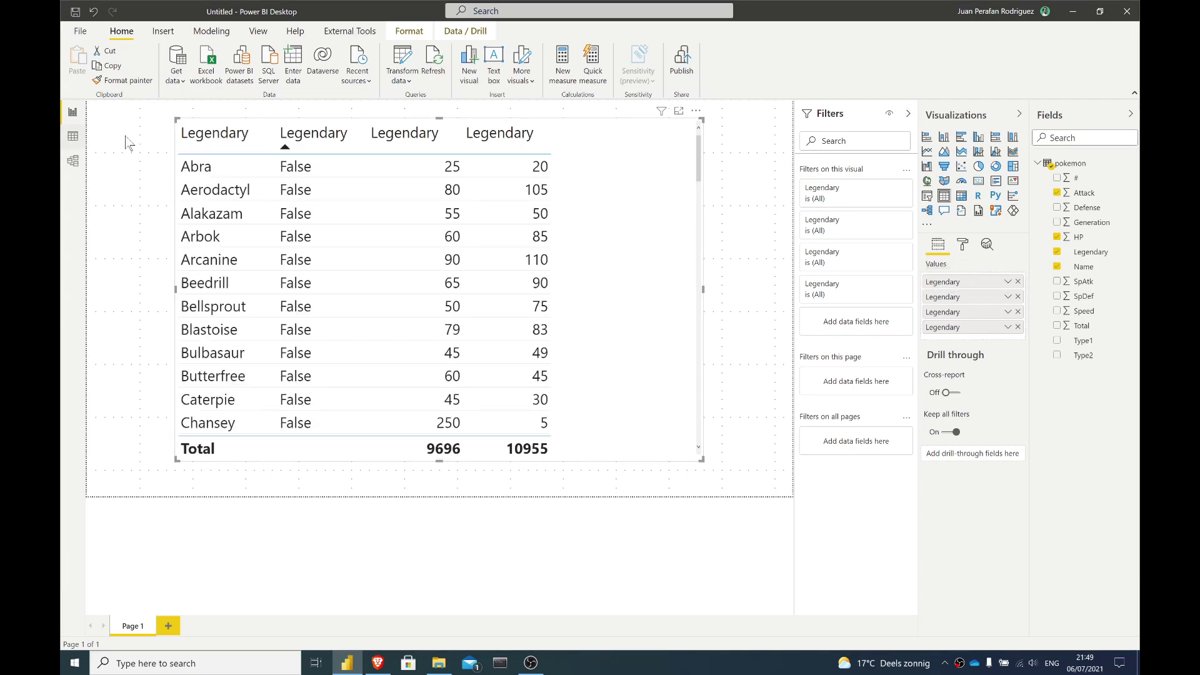
{"action": "left_click", "coordinate": [243, 139]}
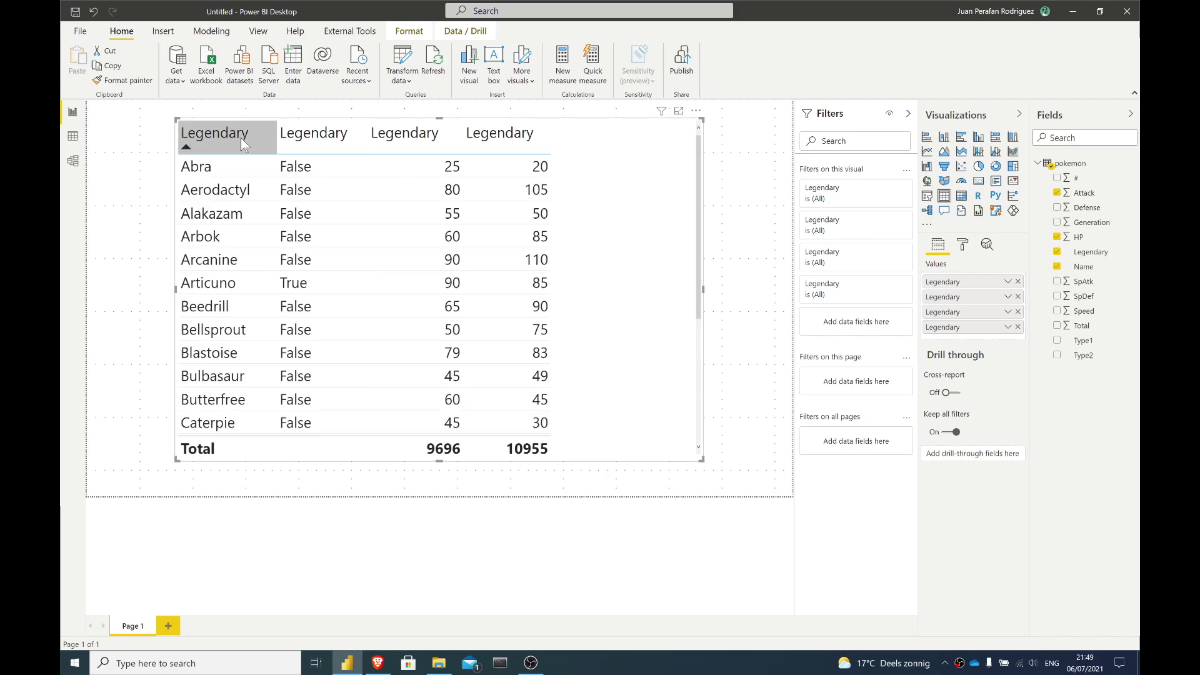
- Switch Auto-size column width off under Column headers in the table's format settings
{"action": "left_click", "coordinate": [962, 245]}
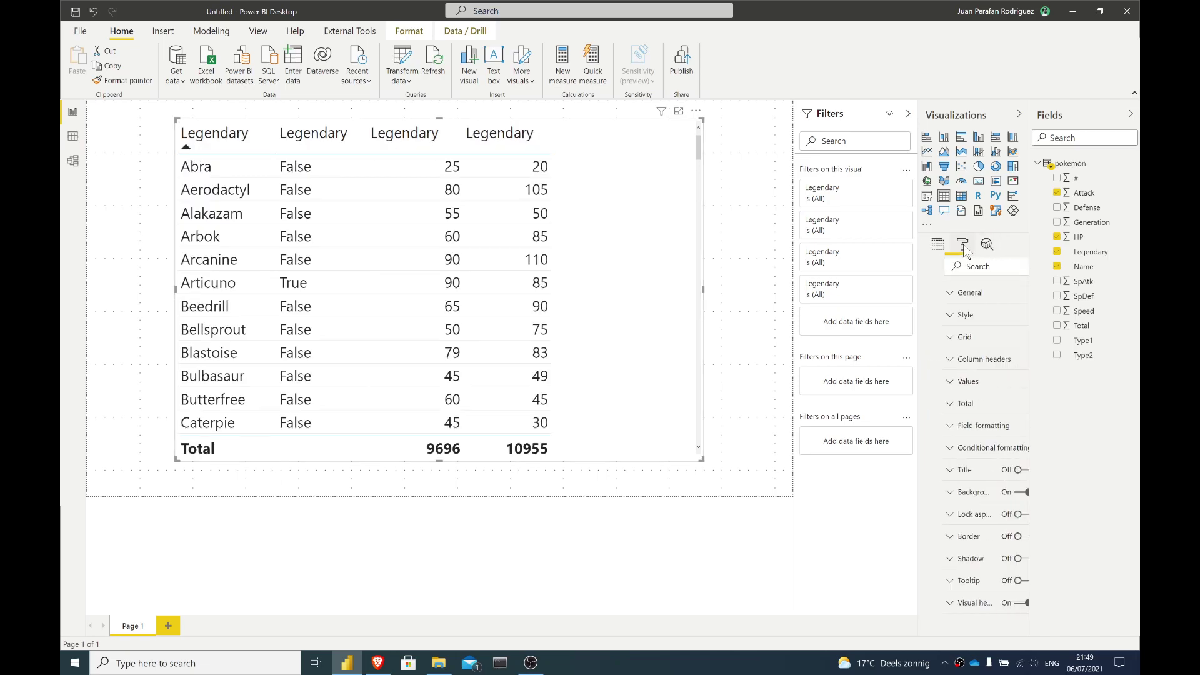
{"action": "left_click", "coordinate": [966, 360]}
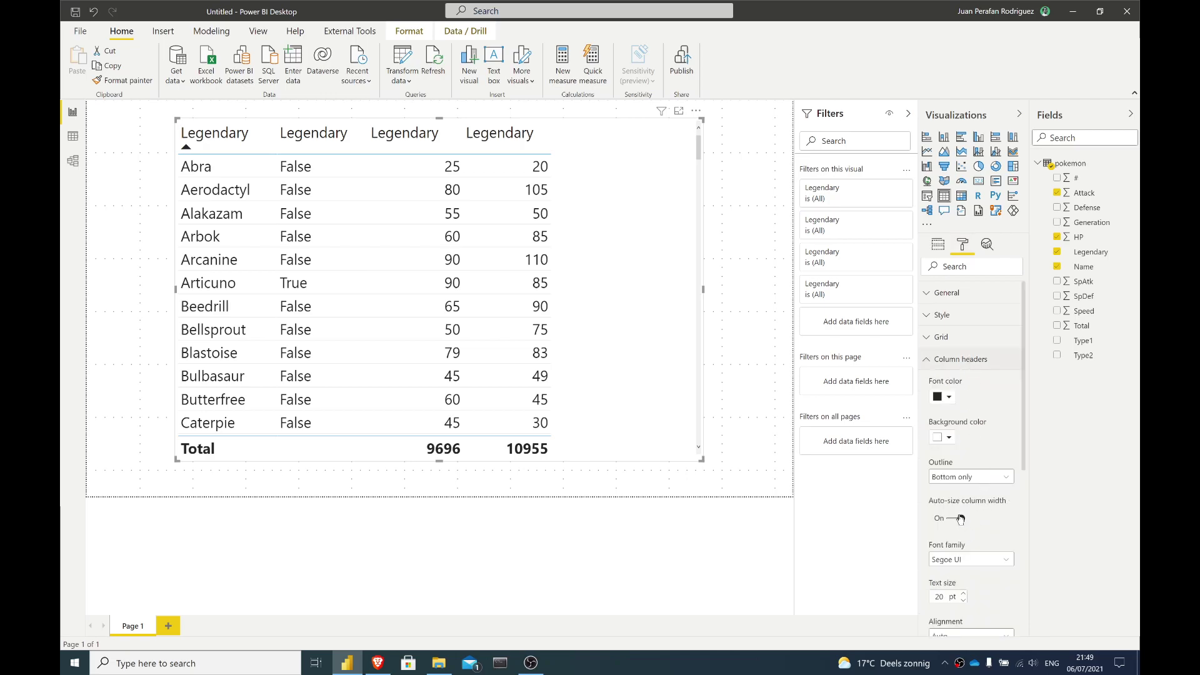
{"action": "left_click", "coordinate": [960, 518]}
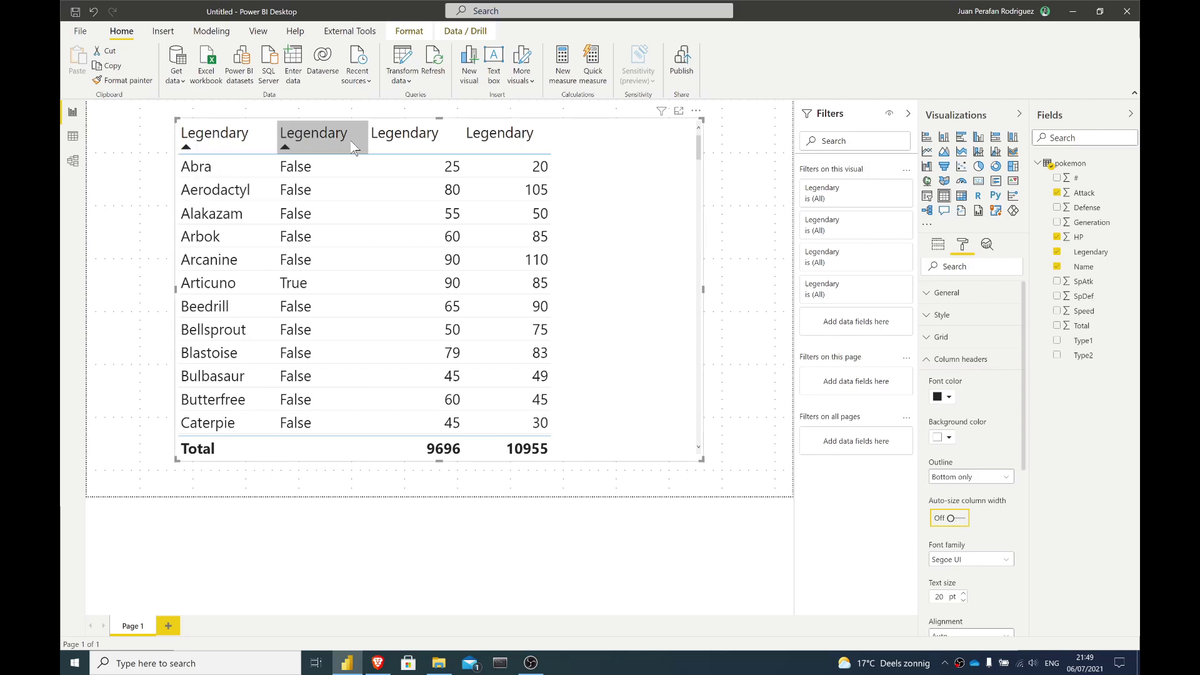
{"action": "left_click", "coordinate": [939, 245]}
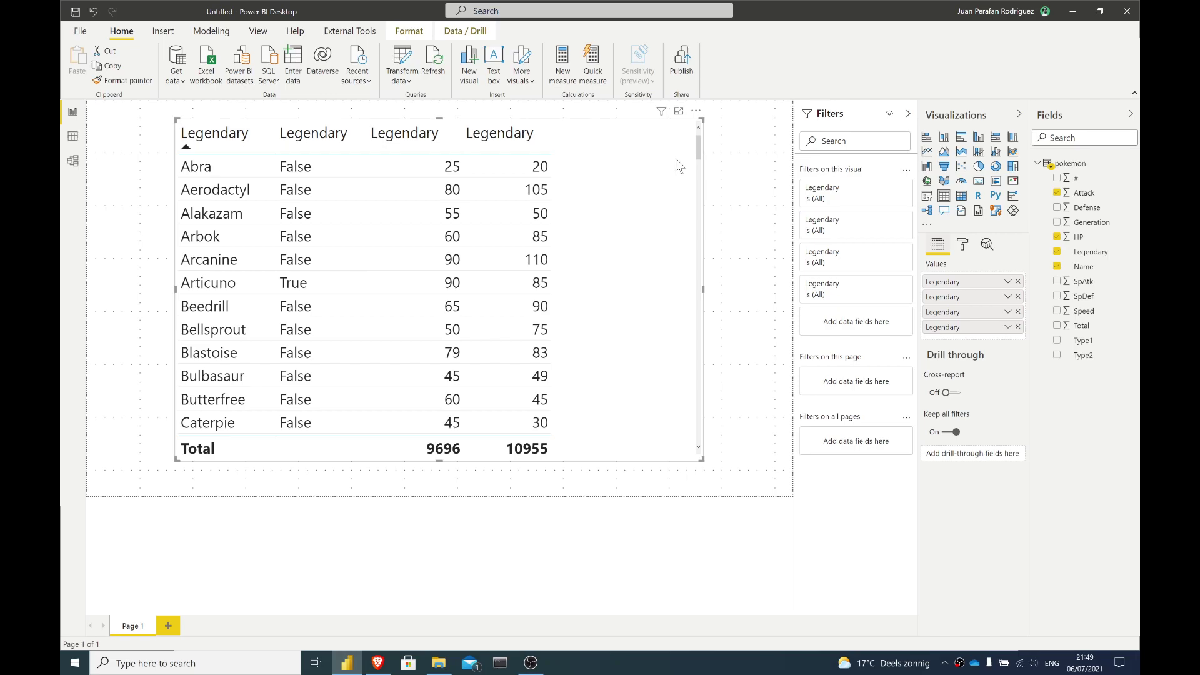
- Rename the first, third and fourth fields back to Name, HP and Attack
{"action": "double_click", "coordinate": [955, 282]}
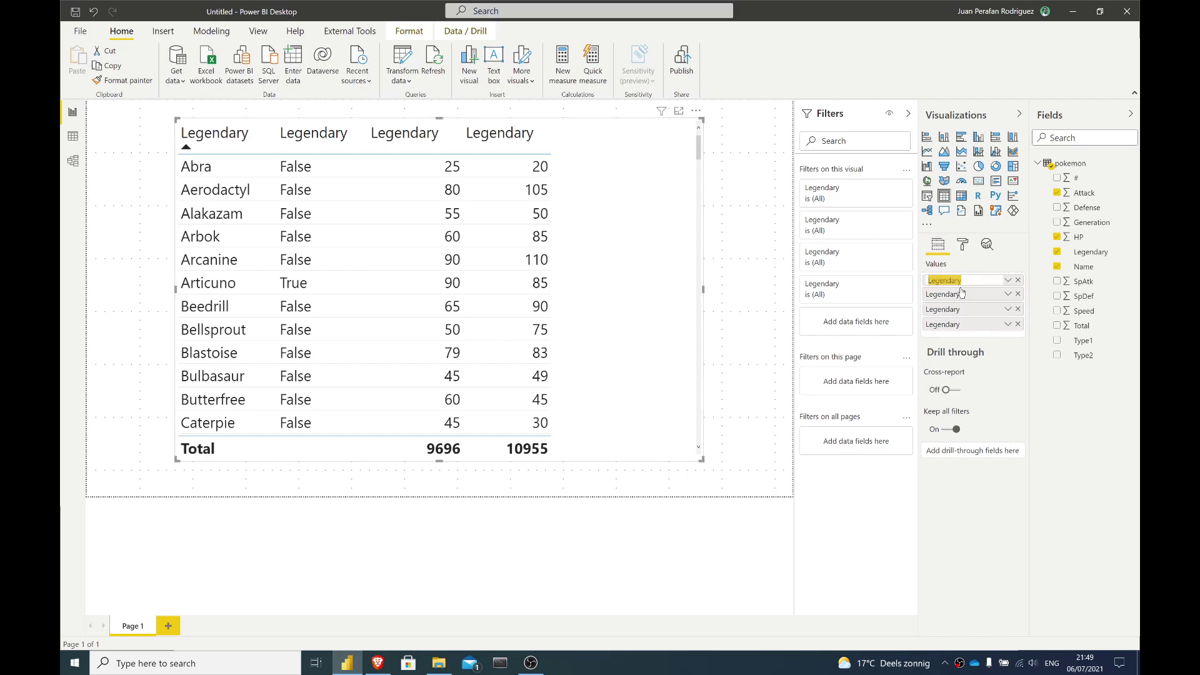
{"action": "type", "text": "Name"}
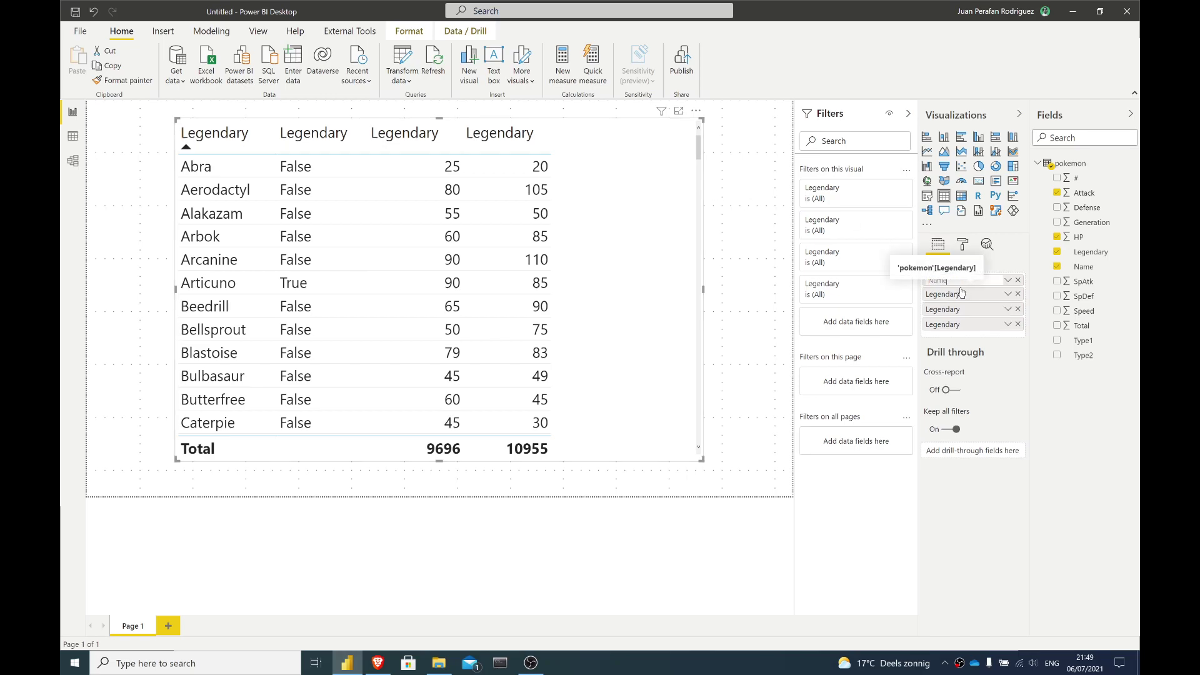
{"action": "key", "text": "Return"}
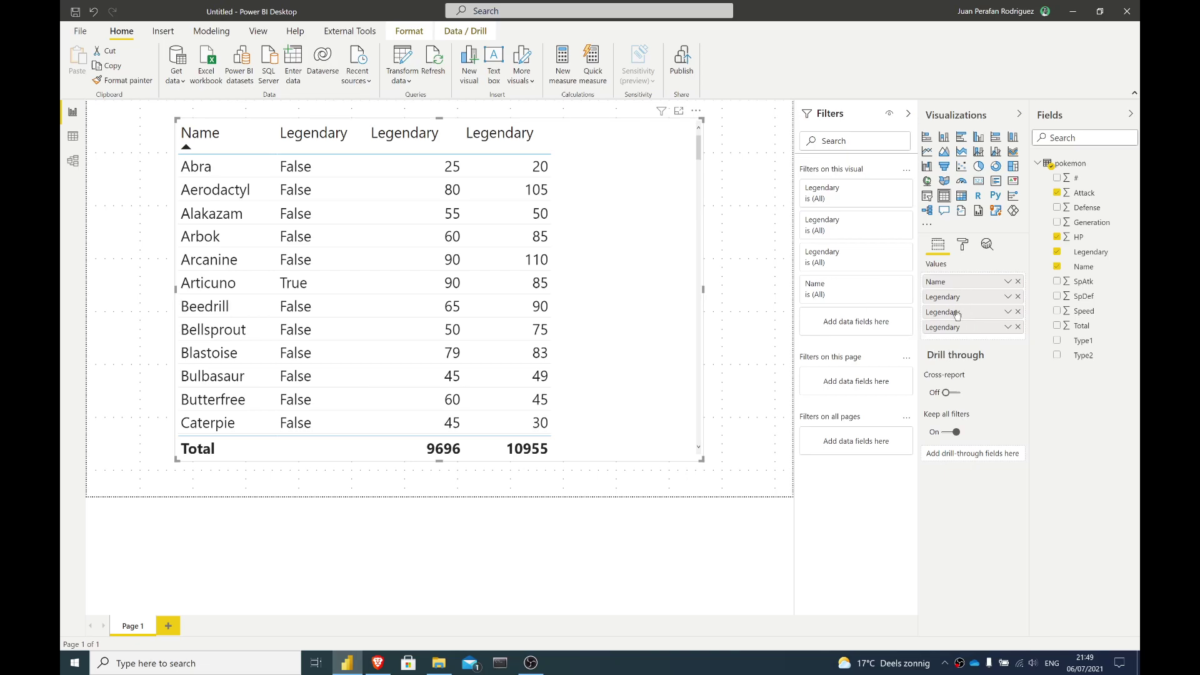
{"action": "double_click", "coordinate": [956, 313]}
{"action": "type", "text": "H"}
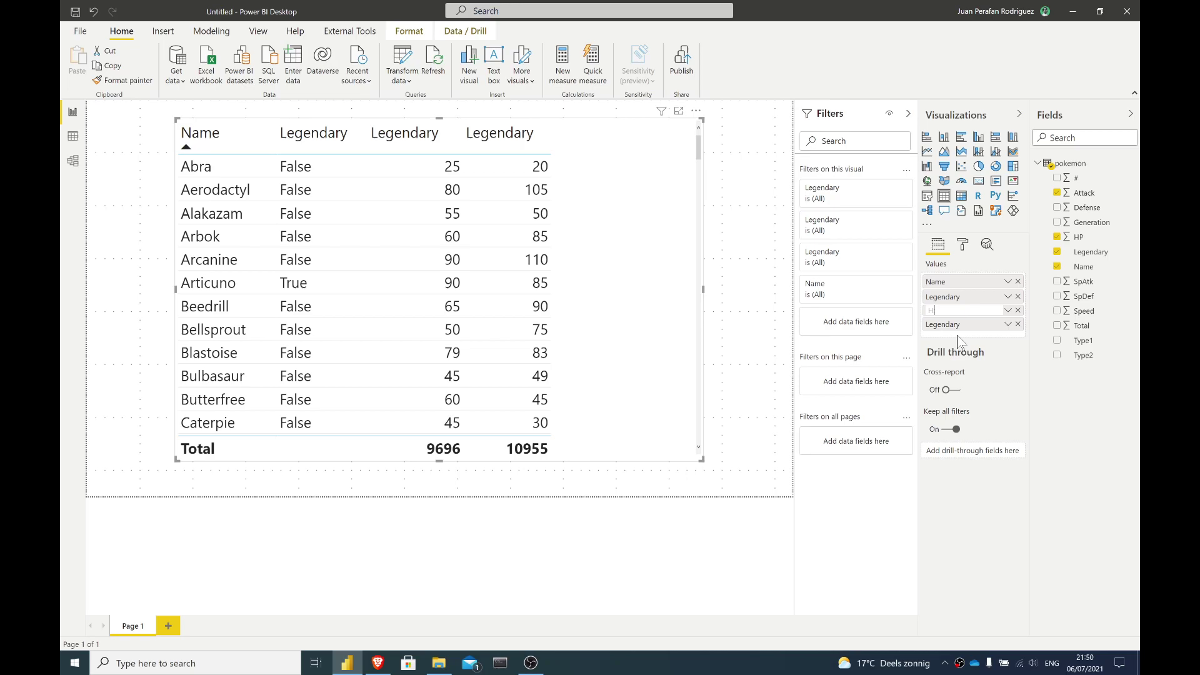
{"action": "type", "text": "P"}
{"action": "key", "text": "Return"}
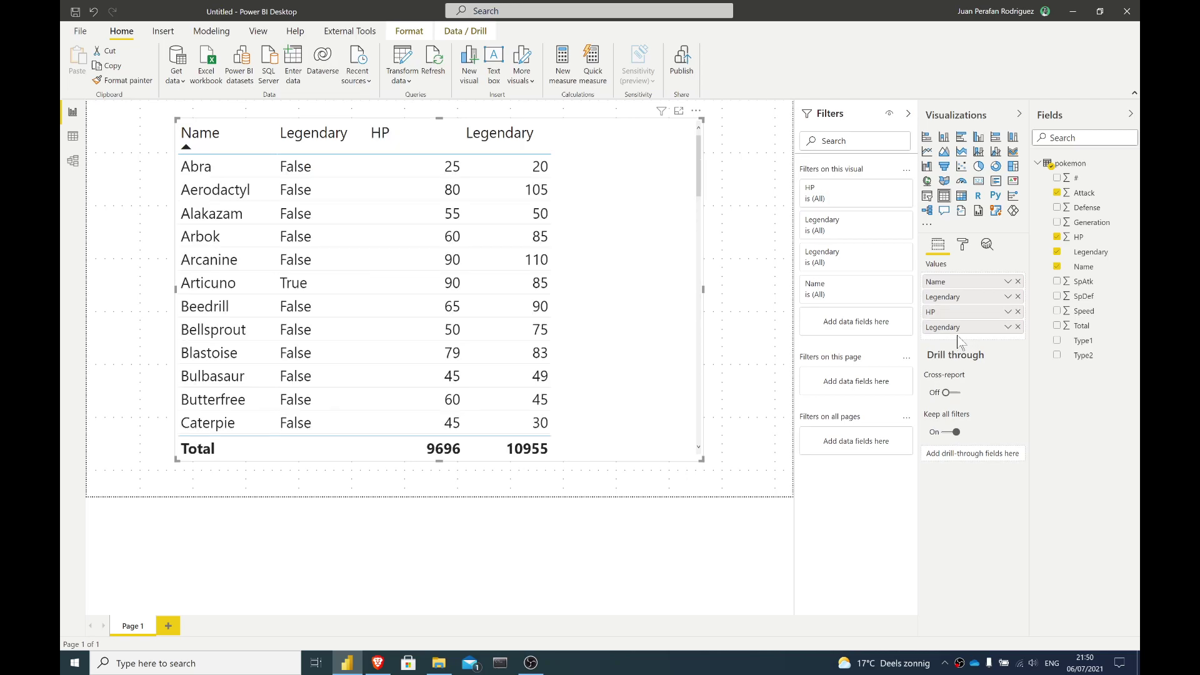
{"action": "double_click", "coordinate": [944, 328]}
{"action": "type", "text": "A"}
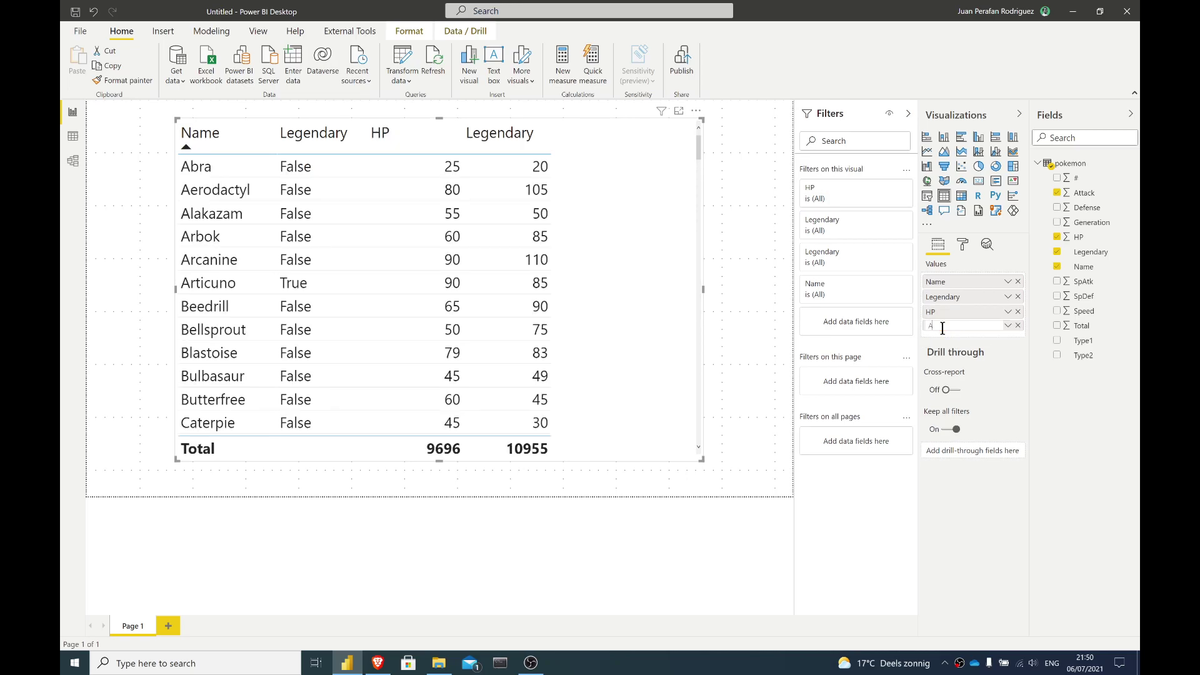
{"action": "type", "text": "tta"}
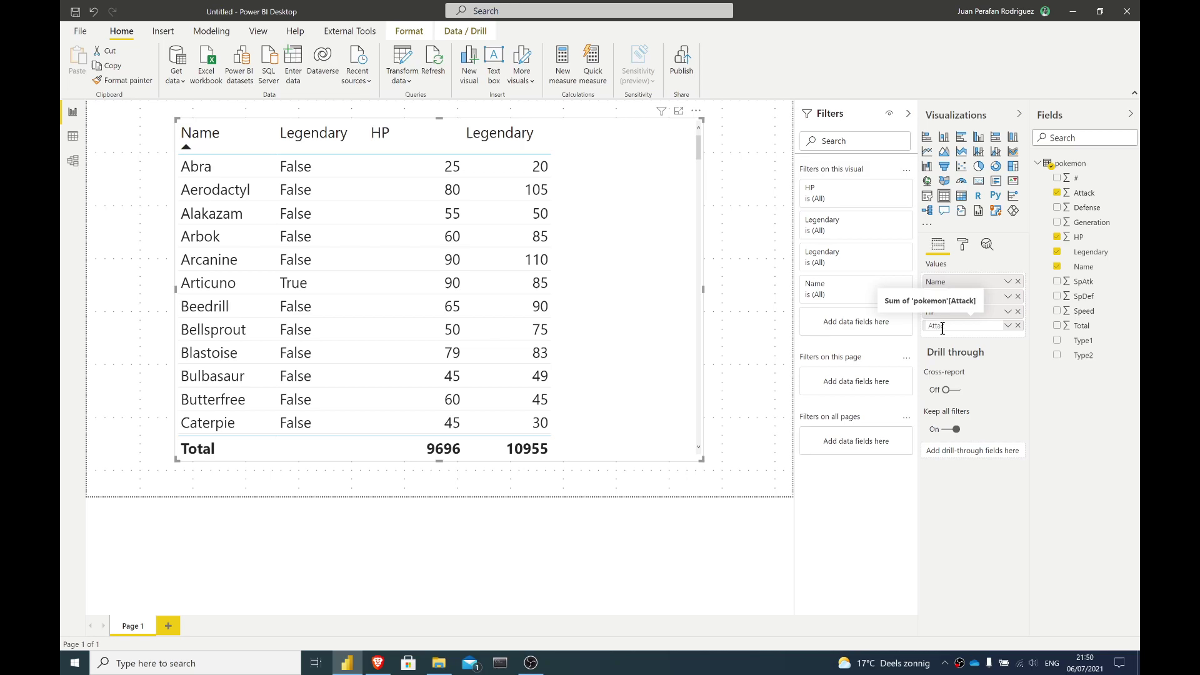
{"action": "type", "text": "ck"}
{"action": "key", "text": "Return"}
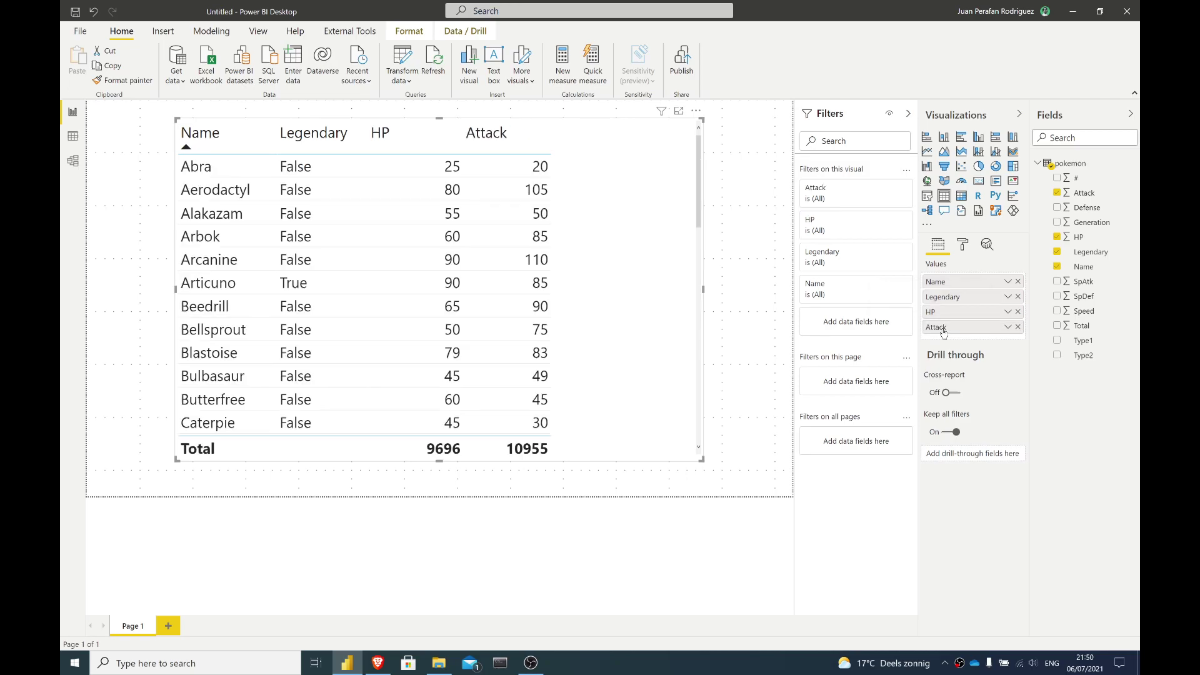